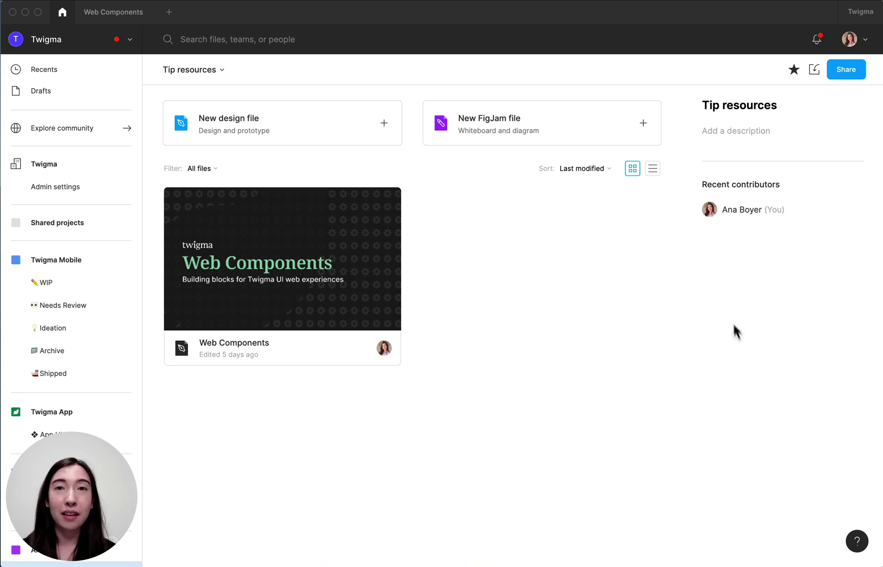
# Search the Figma Community for 'wireframing' and open the Balsamiq file from the results.
pyautogui.click(62, 128)
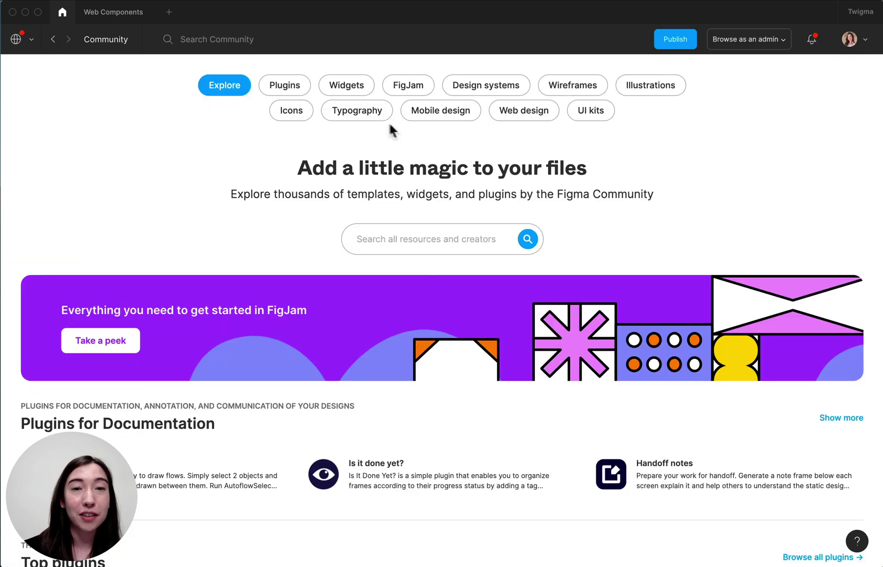
pyautogui.click(405, 237)
pyautogui.write('wireframing')
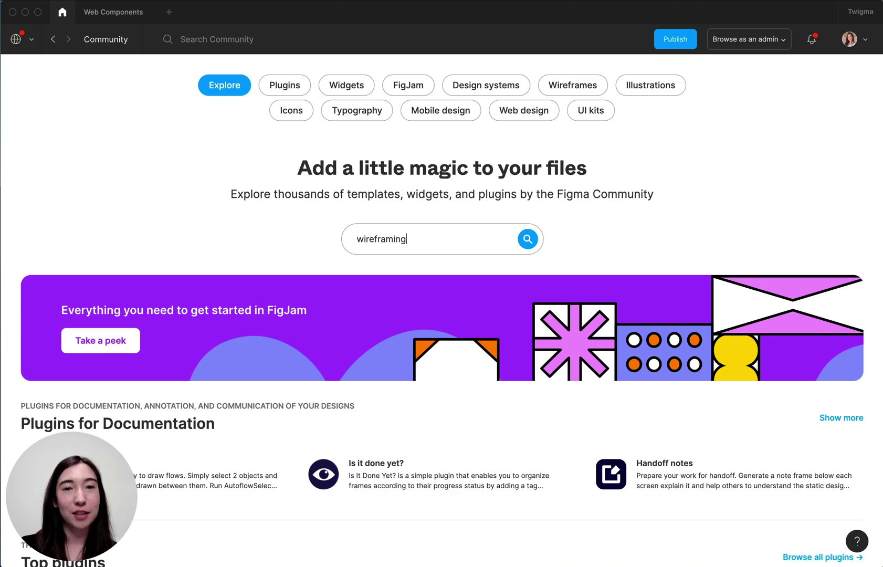
pyautogui.press('Return')
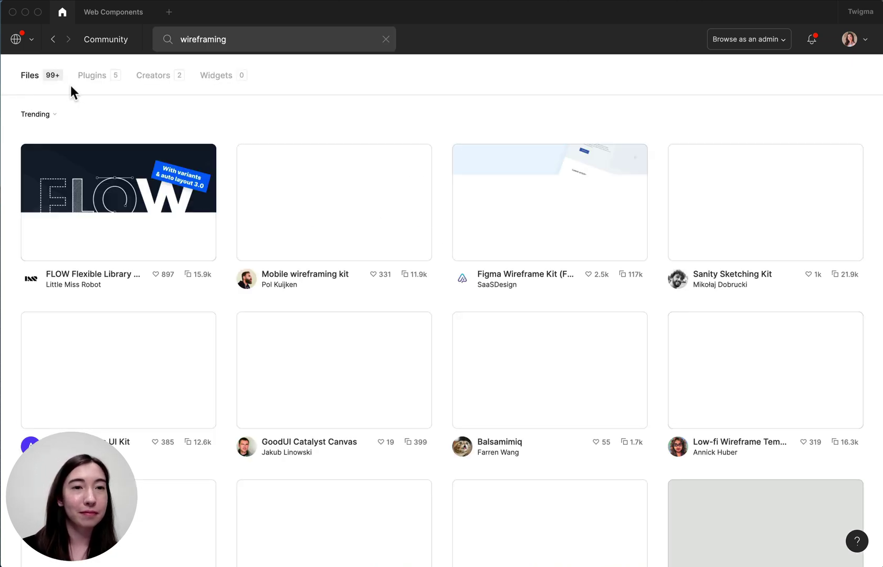
pyautogui.scroll(-1, 512, 364)
pyautogui.click(566, 309)
pyautogui.scroll(-1, 352, 321)
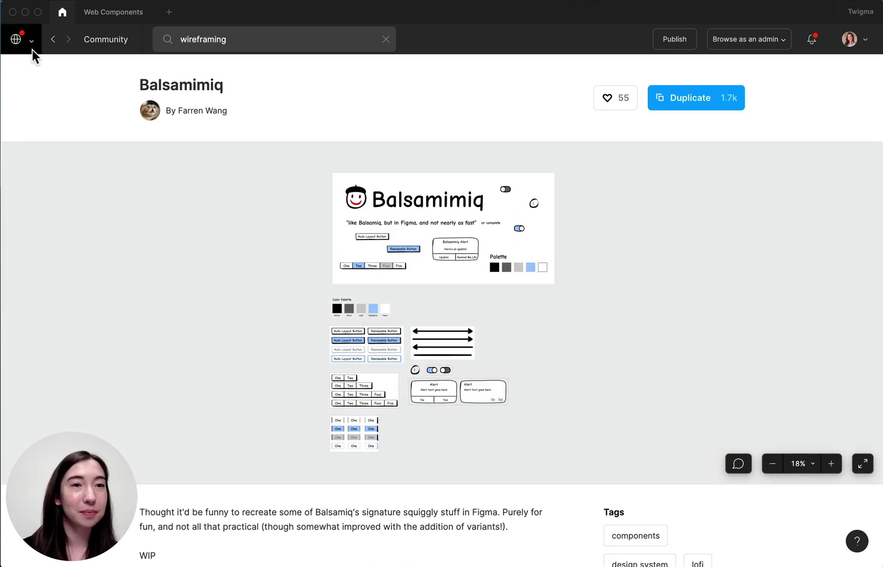
# Return to the Web Components file and show its Button page.
pyautogui.click(98, 15)
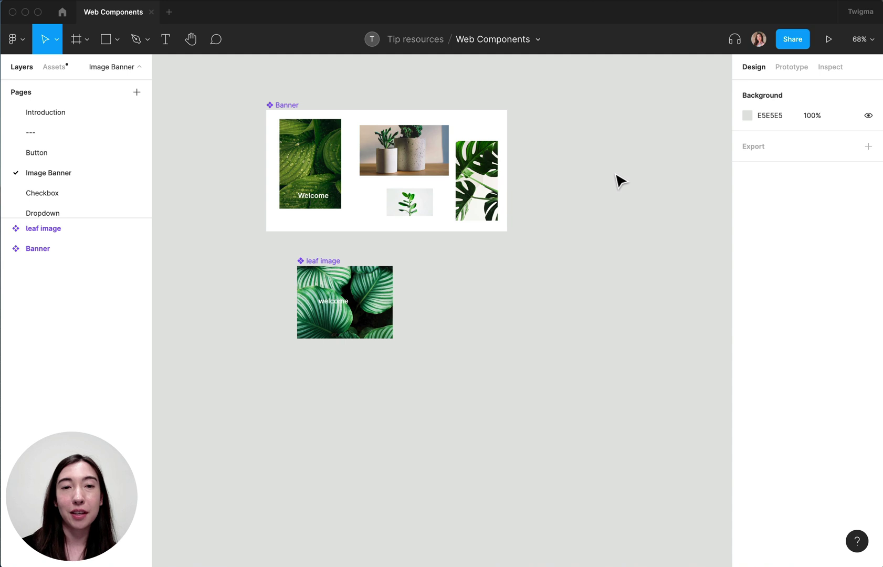
pyautogui.click(63, 152)
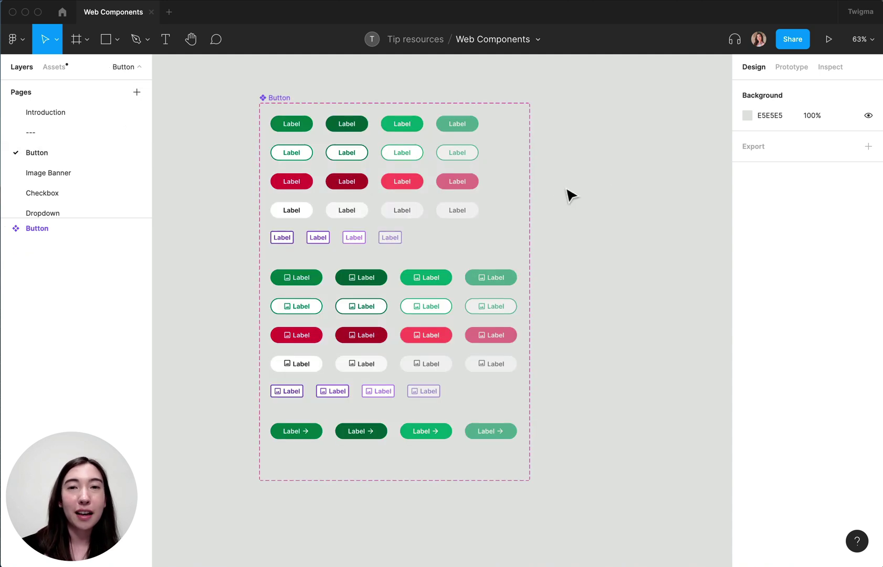
pyautogui.hscroll(1, 567, 194)
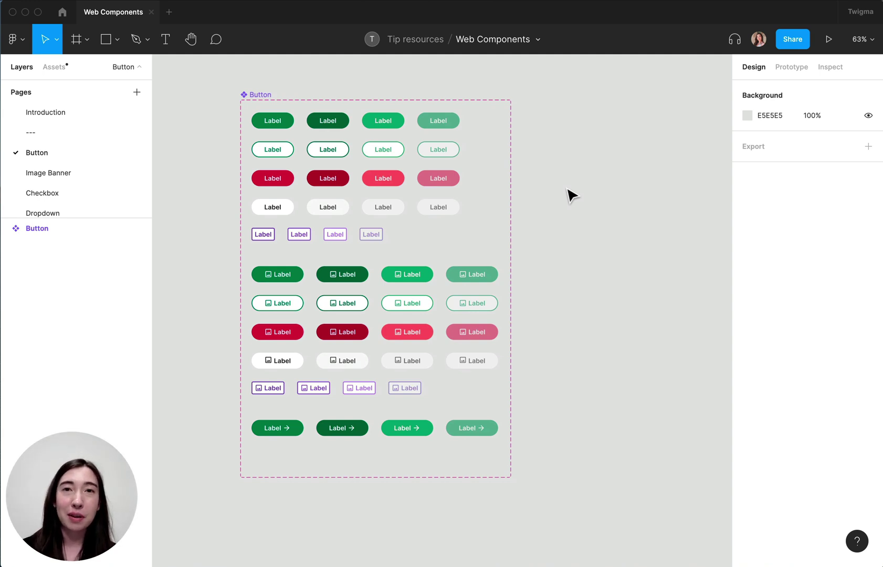
# Duplicate the Web Components file and rename the copy 'Wireframe Web Components'.
pyautogui.click(536, 38)
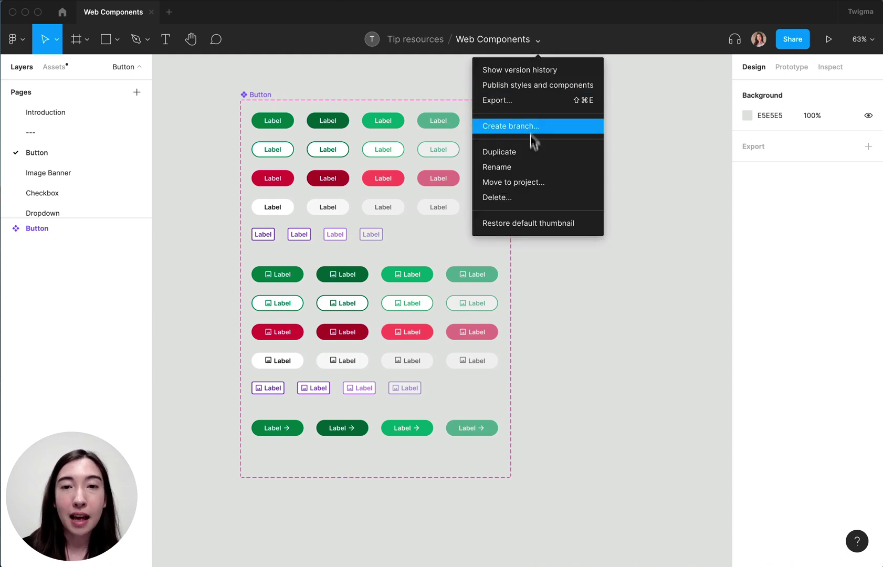
pyautogui.press('Escape')
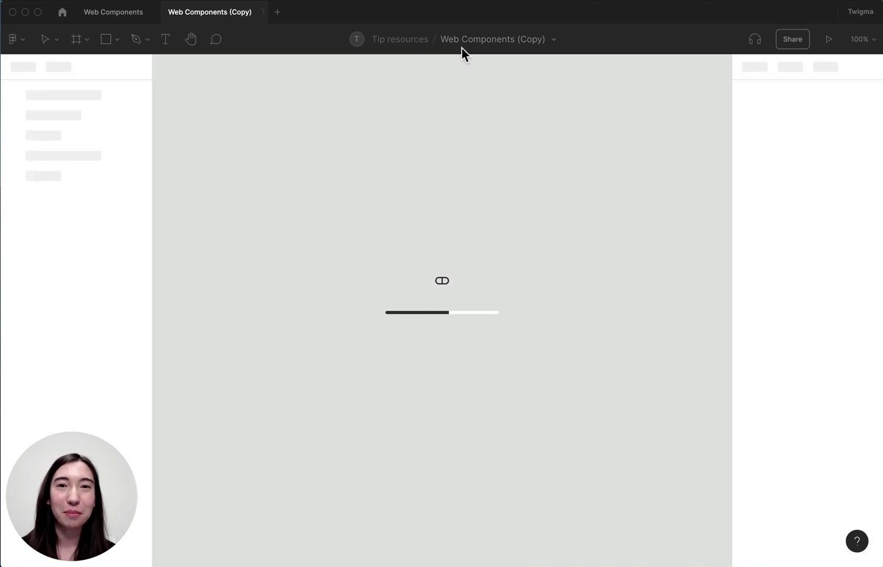
pyautogui.doubleClick(462, 41)
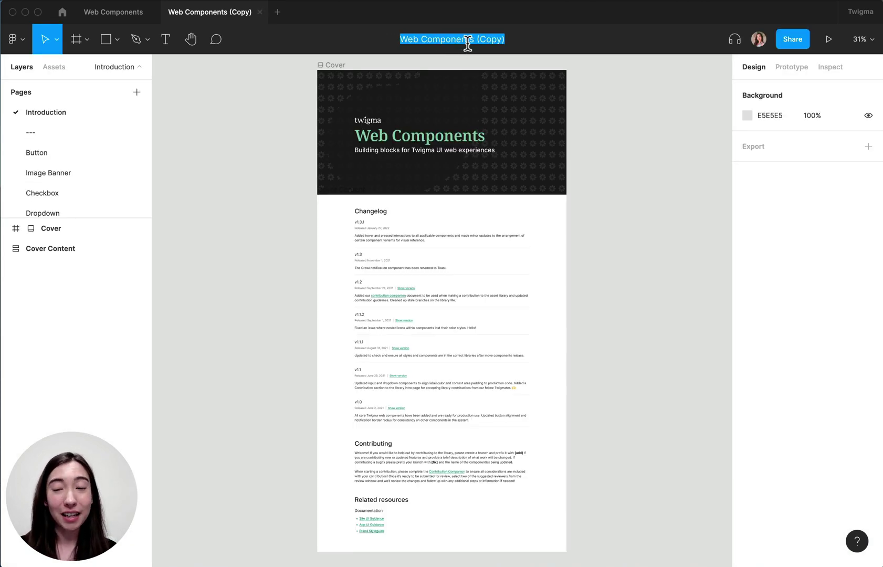
pyautogui.press('BackSpace')
pyautogui.write('Wireframe Web Components')
pyautogui.press('Return')
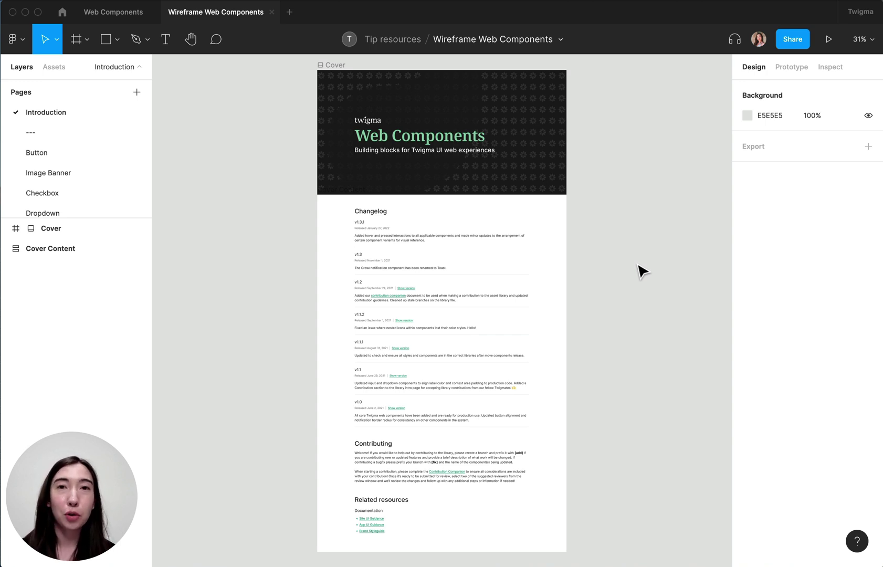
# Run the Color filters plugin to turn the Button component set greyscale.
pyautogui.click(72, 153)
pyautogui.scroll(-3, 259, 199)
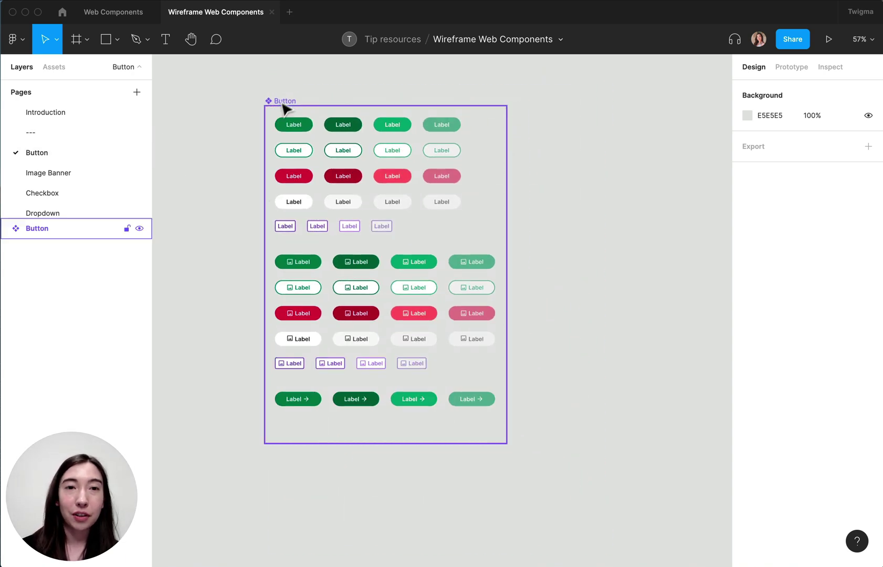
pyautogui.click(285, 103)
pyautogui.rightClick(284, 105)
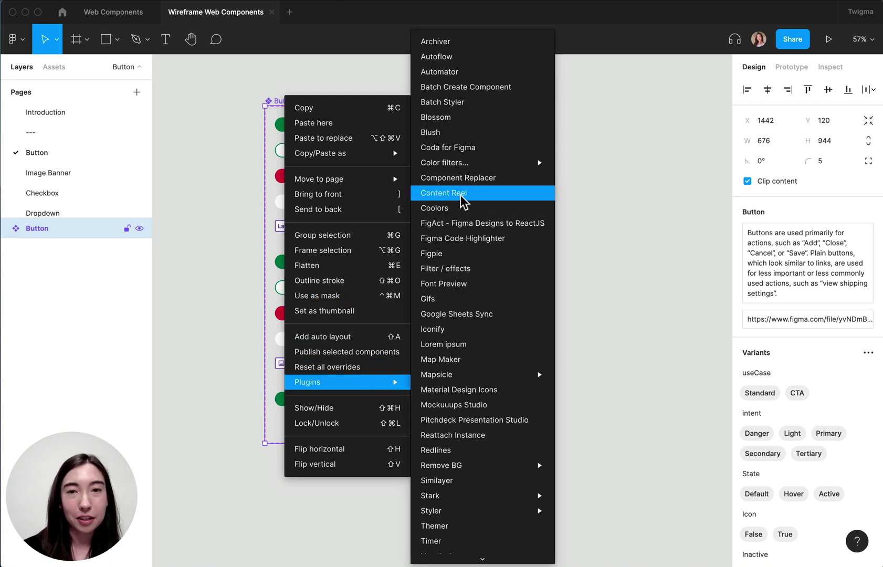
pyautogui.moveTo(483, 162)
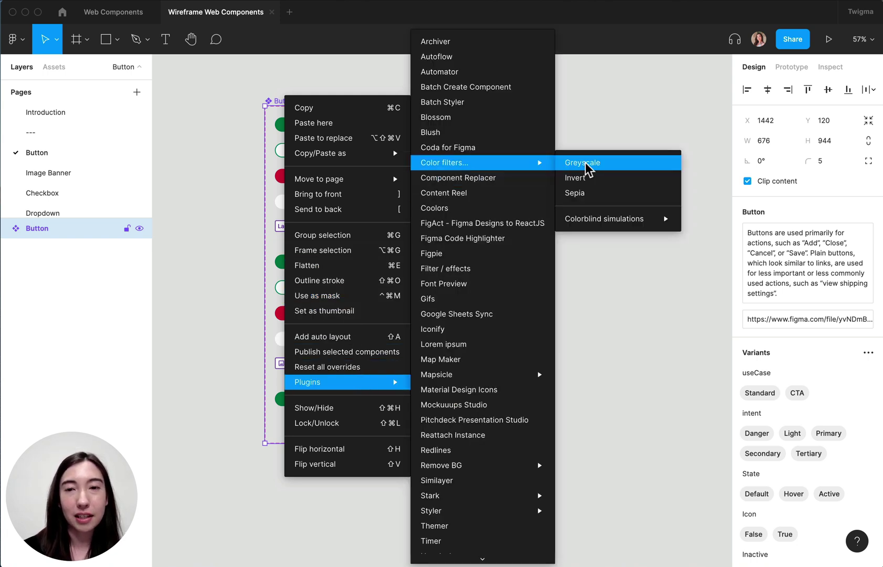
pyautogui.click(586, 165)
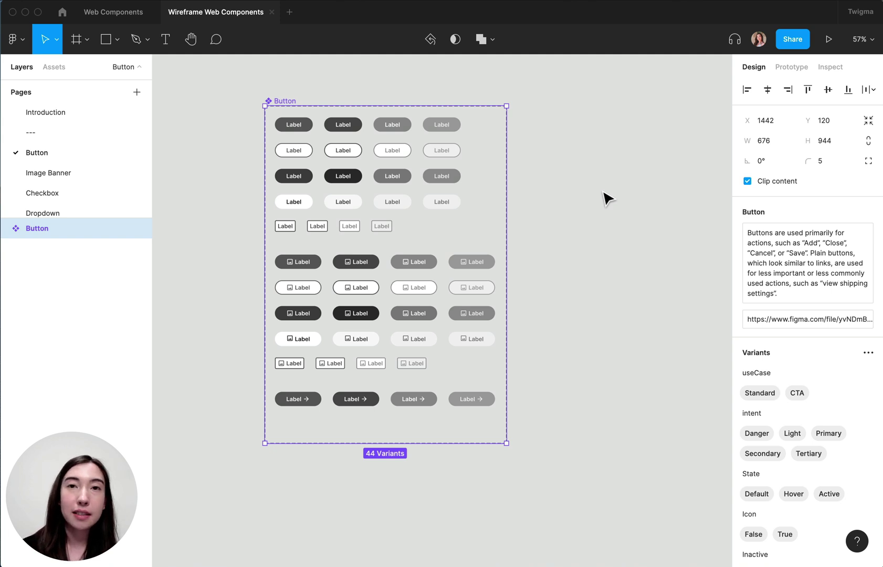
# On the Image Banner page, turn the Banner and leaf image components greyscale too.
pyautogui.click(76, 172)
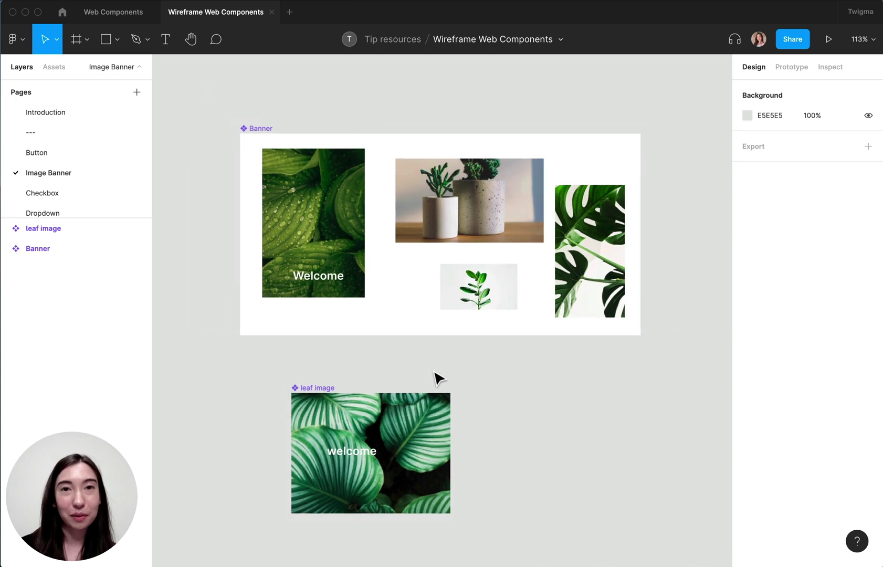
pyautogui.hscroll(2, 436, 377)
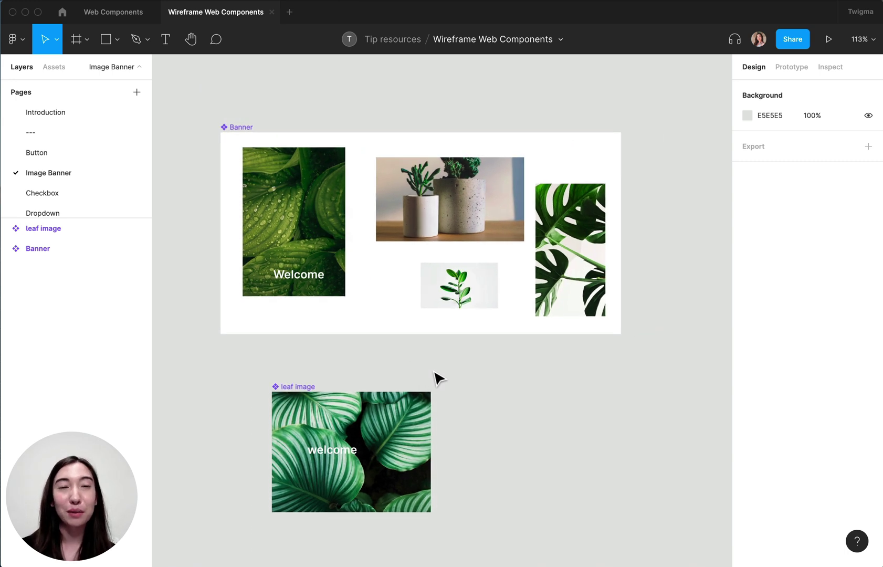
pyautogui.click(236, 137)
pyautogui.keyDown('shift'); pyautogui.click(292, 390); pyautogui.keyUp('shift')
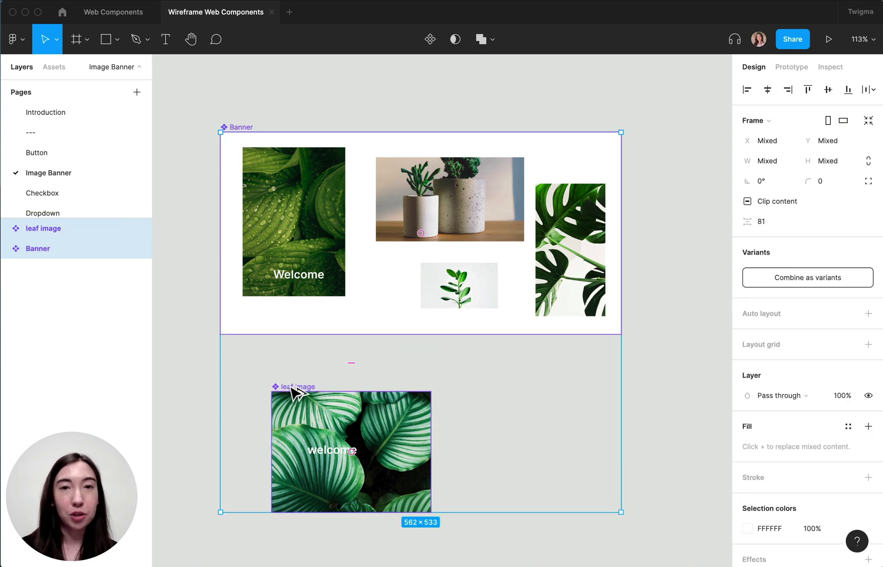
pyautogui.press('super+alt+p')
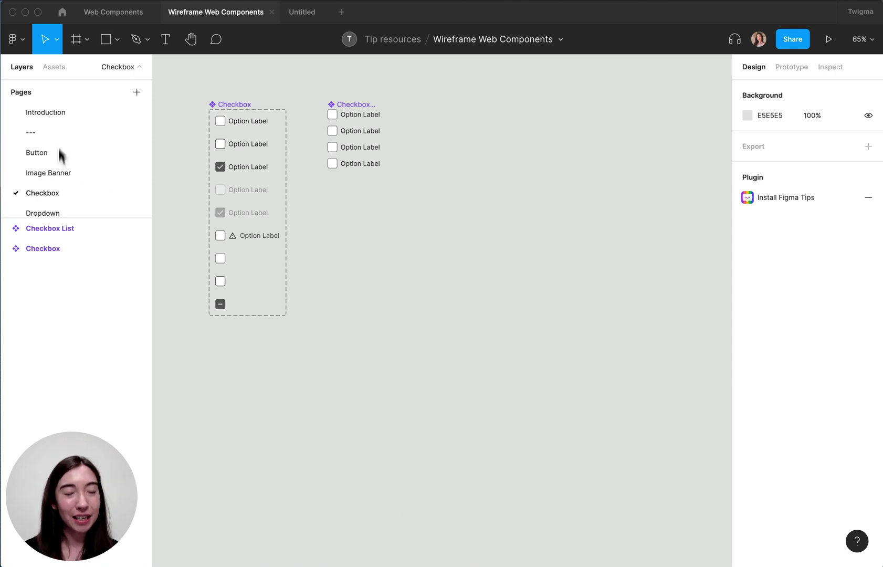
pyautogui.scroll(-3, 59, 177)
pyautogui.scroll(2, 55, 152)
pyautogui.scroll(1, 41, 144)
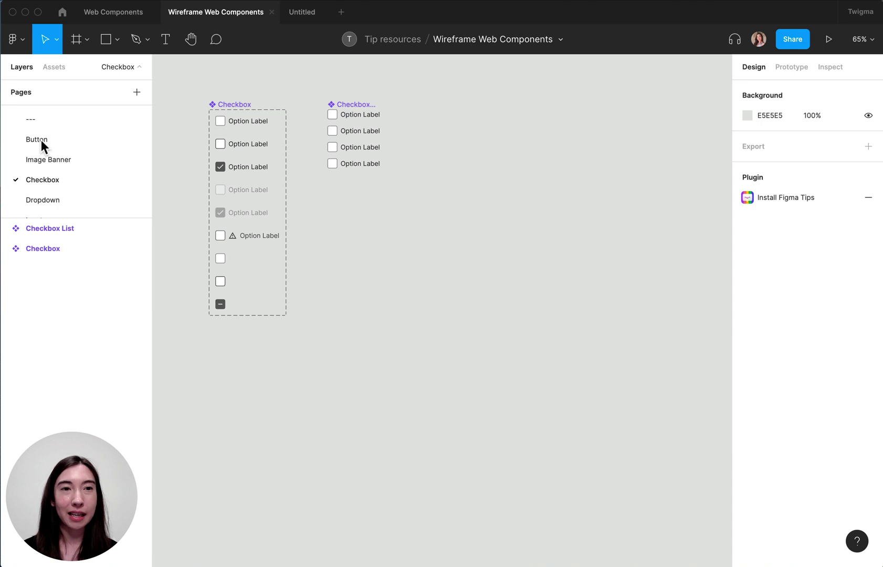
# View the Button page's local components in Assets and check the team libraries list.
pyautogui.click(41, 140)
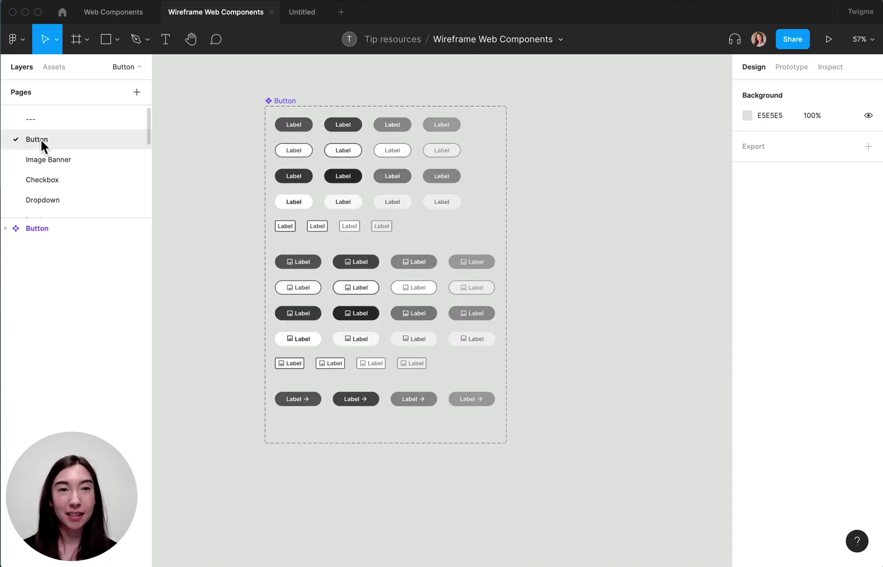
pyautogui.click(54, 68)
pyautogui.click(136, 92)
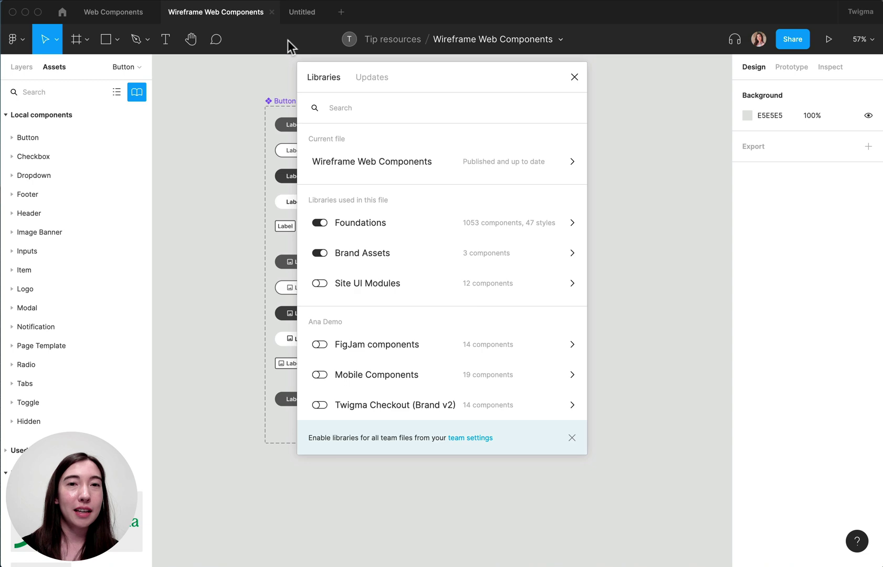
pyautogui.click(574, 76)
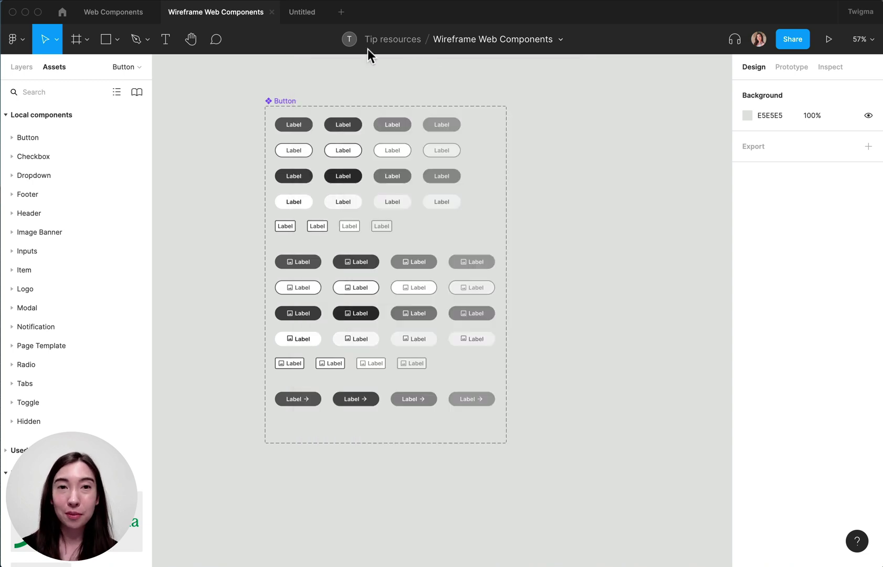
# Add the Wireframe Web Components library to the Untitled FigJam board via the library manager.
pyautogui.click(310, 16)
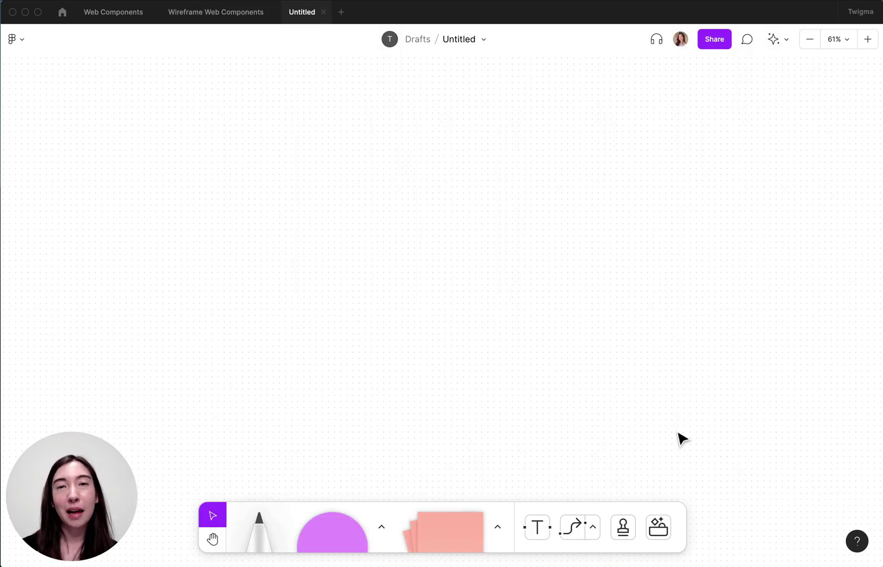
pyautogui.click(661, 531)
pyautogui.click(581, 256)
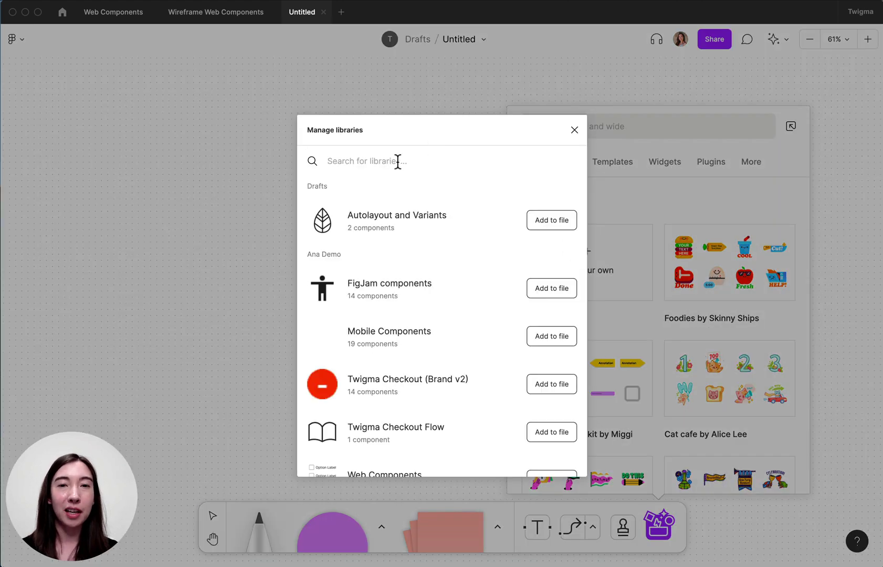
pyautogui.write('Wirel')
pyautogui.press('BackSpace')
pyautogui.write('frame we')
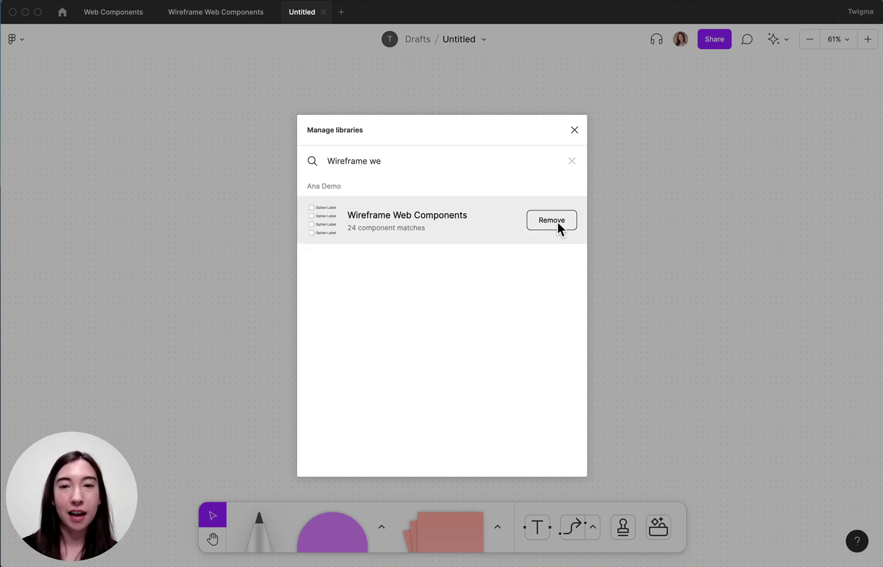
pyautogui.click(574, 131)
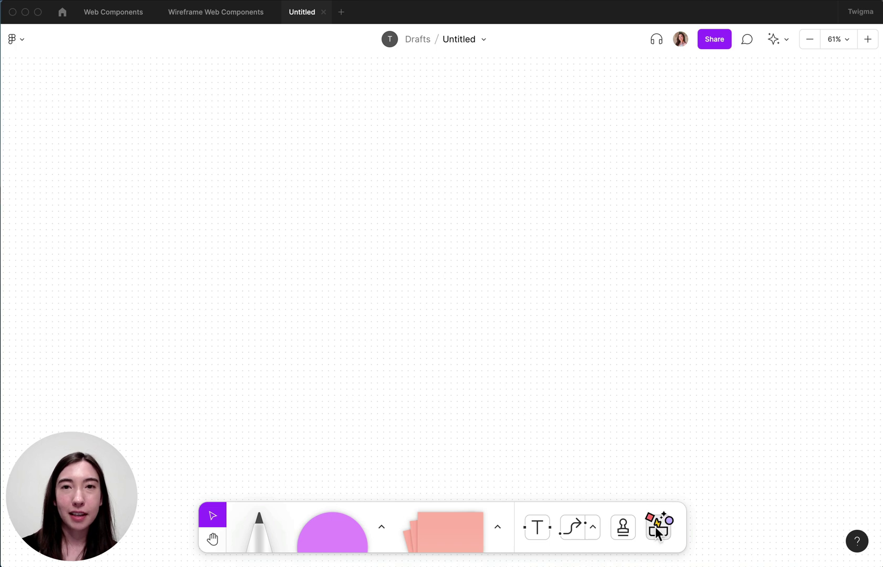
# Place a website page template component from Wireframe Web Components onto the board.
pyautogui.click(657, 531)
pyautogui.click(730, 281)
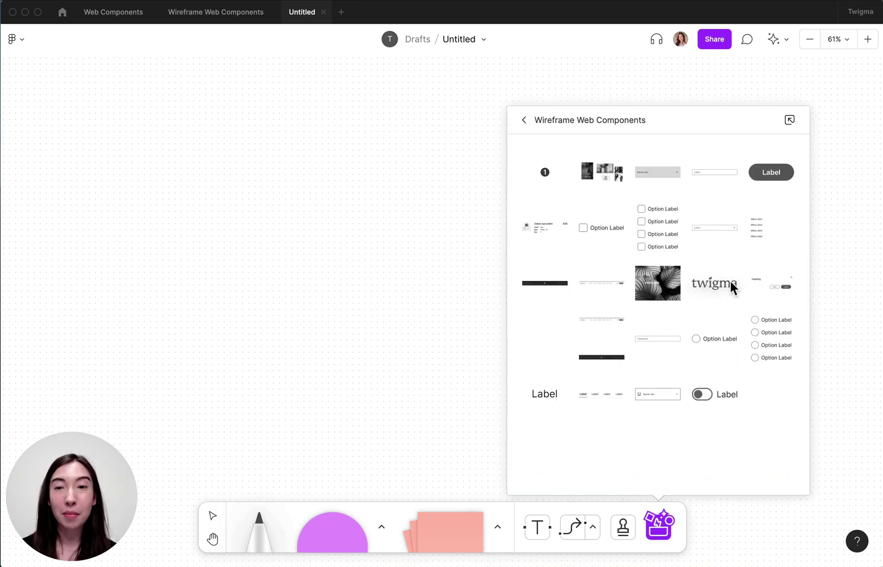
pyautogui.moveTo(602, 330)
pyautogui.mouseDown()
pyautogui.moveTo(303, 242)
pyautogui.moveTo(220, 181)
pyautogui.mouseUp()
pyautogui.scroll(-3, 219, 180)
pyautogui.scroll(-2, 219, 181)
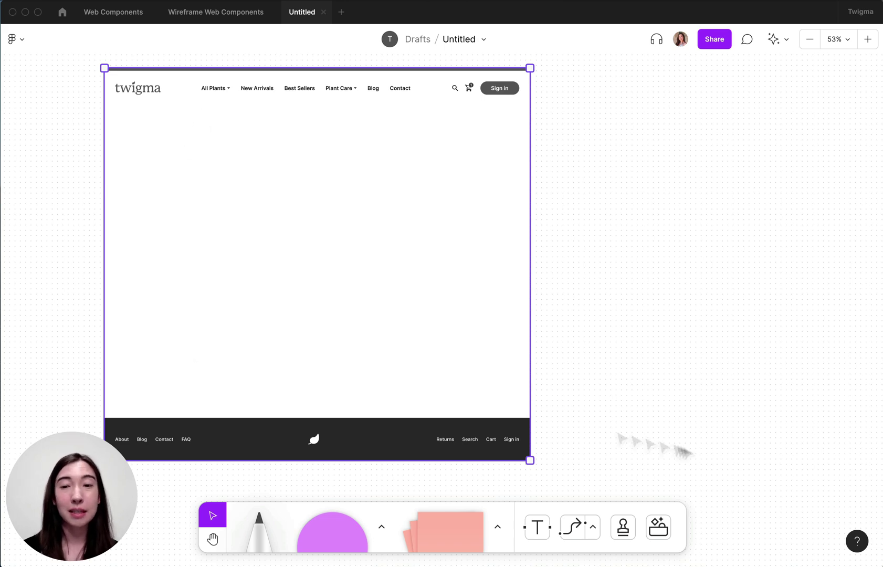
# Add a Base Text Input near the page frame's upper left and a Button in its lower right.
pyautogui.click(660, 528)
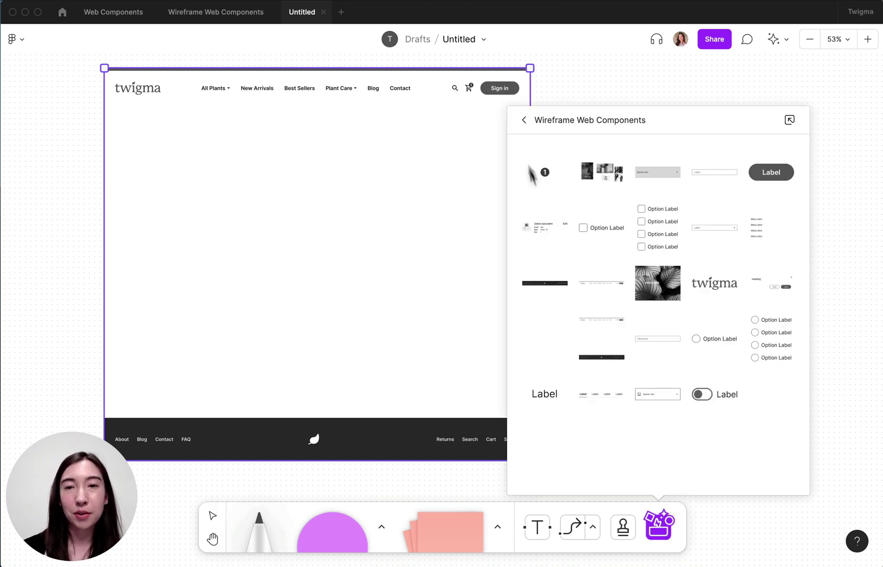
pyautogui.moveTo(714, 172); pyautogui.dragTo(181, 174)
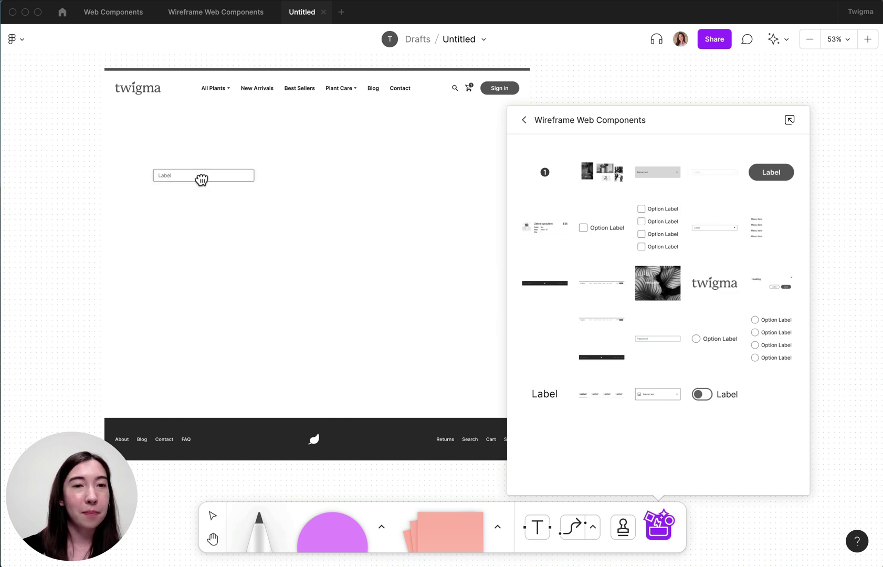
pyautogui.click(659, 528)
pyautogui.moveTo(768, 181); pyautogui.dragTo(402, 355)
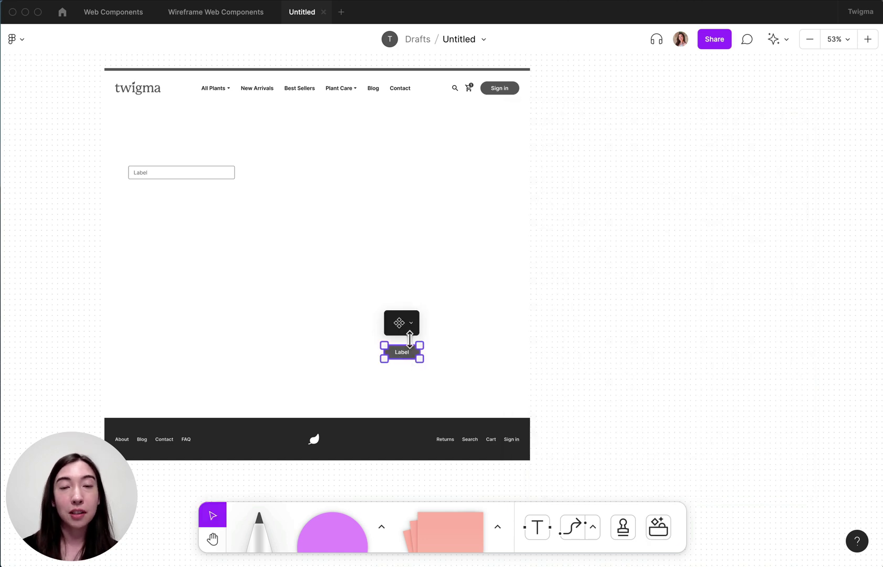
pyautogui.keyDown('ctrl'); pyautogui.scroll(5, 386, 373); pyautogui.keyUp('ctrl')
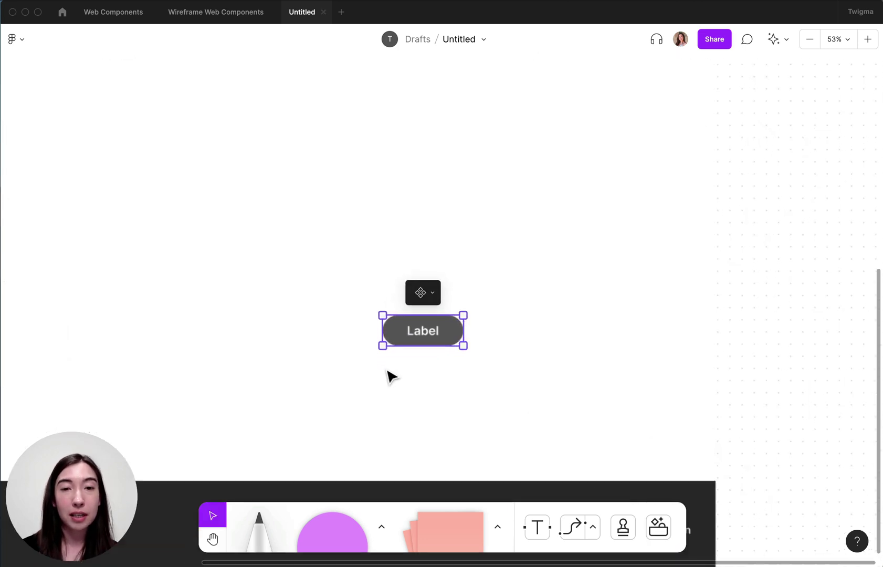
pyautogui.click(436, 293)
pyautogui.scroll(-3, 439, 358)
pyautogui.scroll(-2, 476, 404)
pyautogui.scroll(-3, 476, 407)
pyautogui.scroll(-1, 476, 407)
pyautogui.click(579, 234)
pyautogui.scroll(-5, 579, 235)
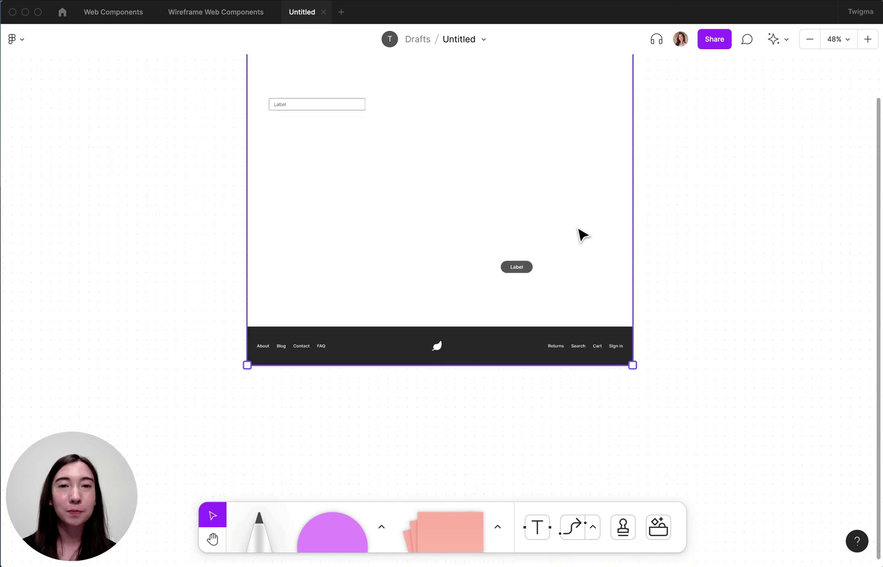
pyautogui.scroll(3, 580, 235)
pyautogui.hscroll(2, 579, 234)
pyautogui.hscroll(2, 579, 234)
pyautogui.hscroll(2, 580, 235)
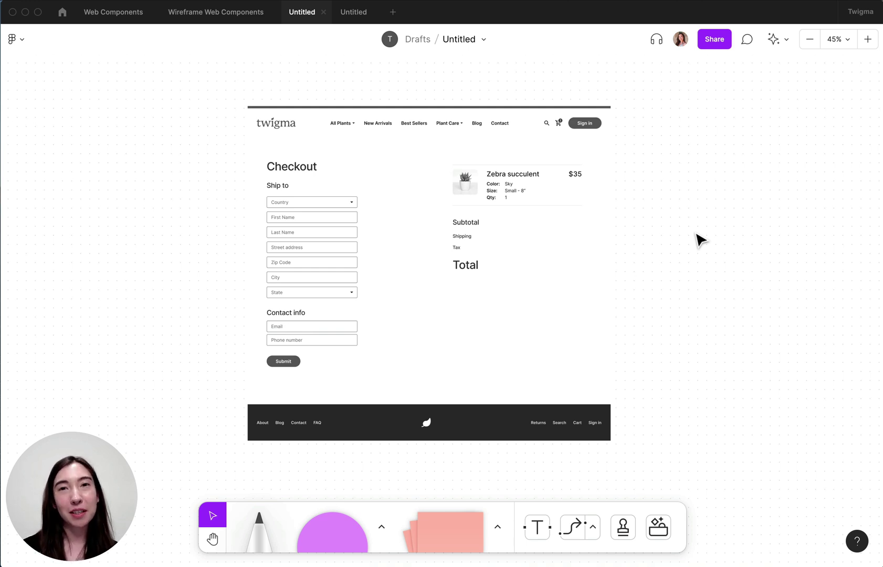
pyautogui.click(659, 527)
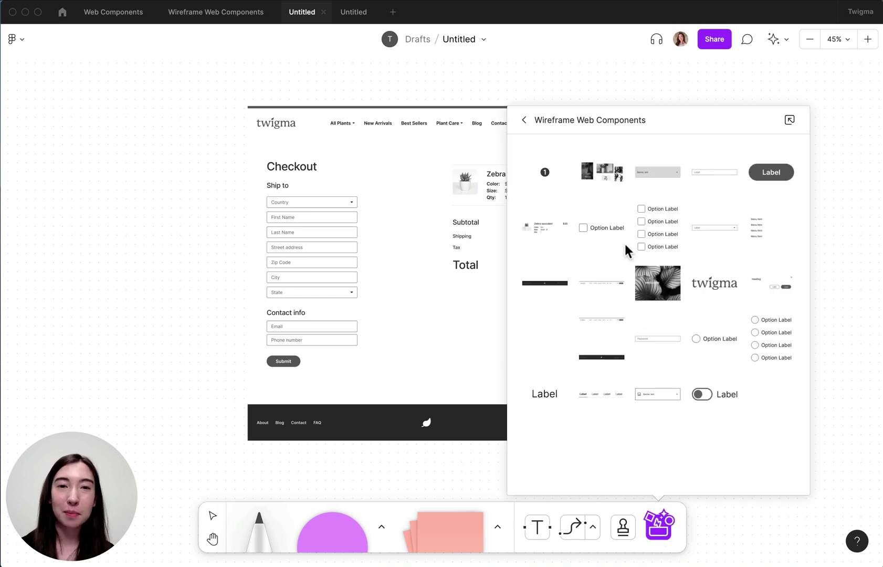
pyautogui.click(211, 321)
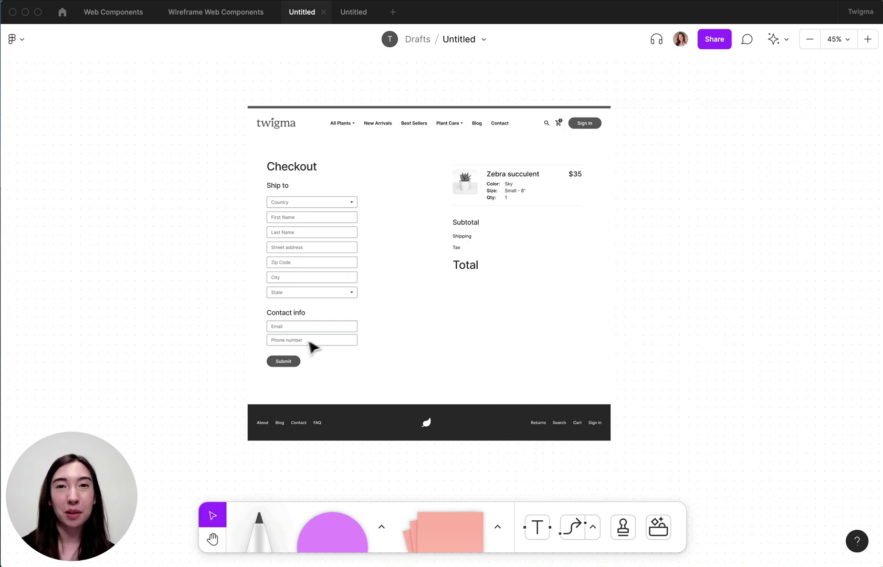
pyautogui.scroll(3, 311, 347)
pyautogui.scroll(3, 292, 406)
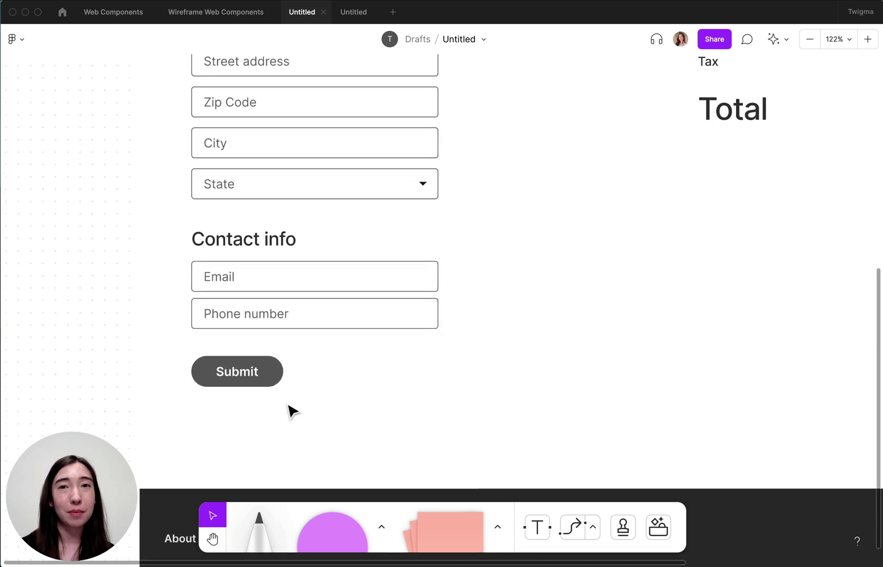
pyautogui.scroll(-1, 288, 410)
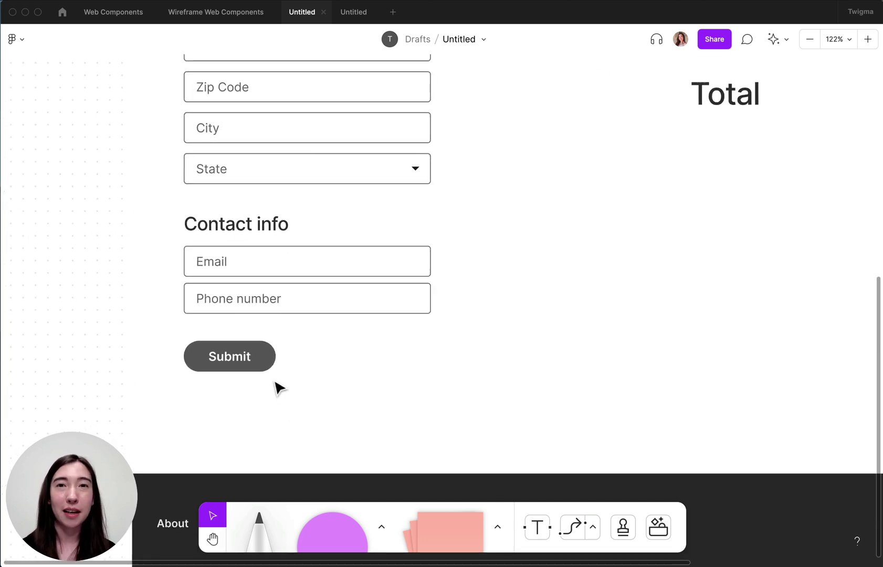
pyautogui.doubleClick(230, 353)
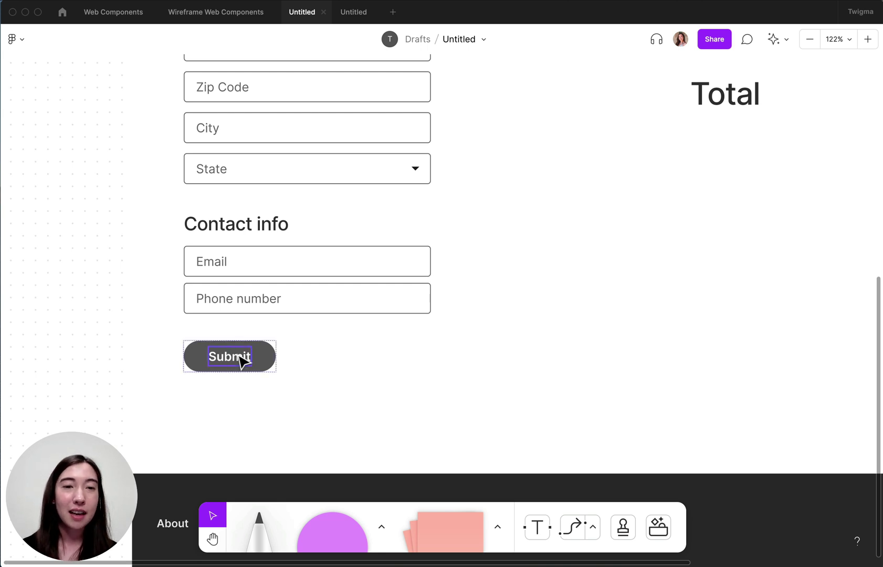
pyautogui.doubleClick(237, 353)
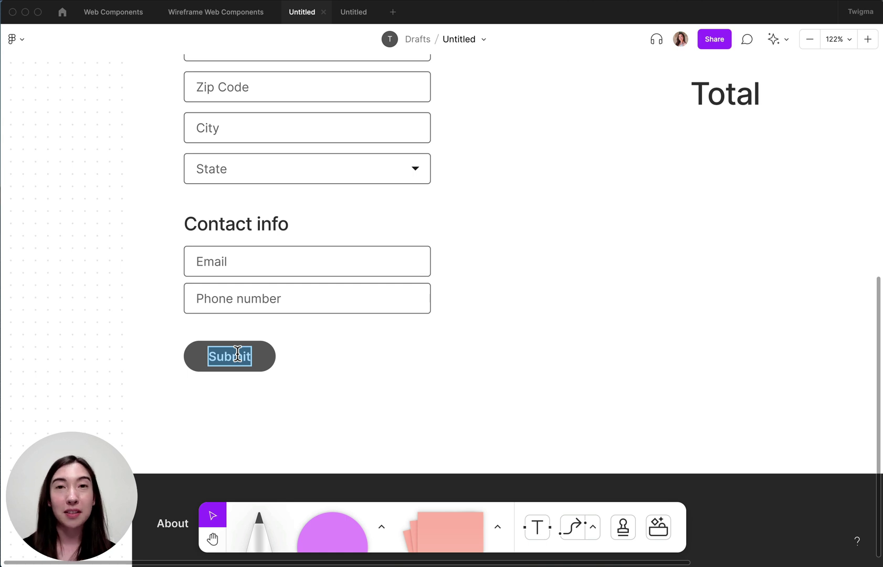
pyautogui.scroll(-1, 237, 353)
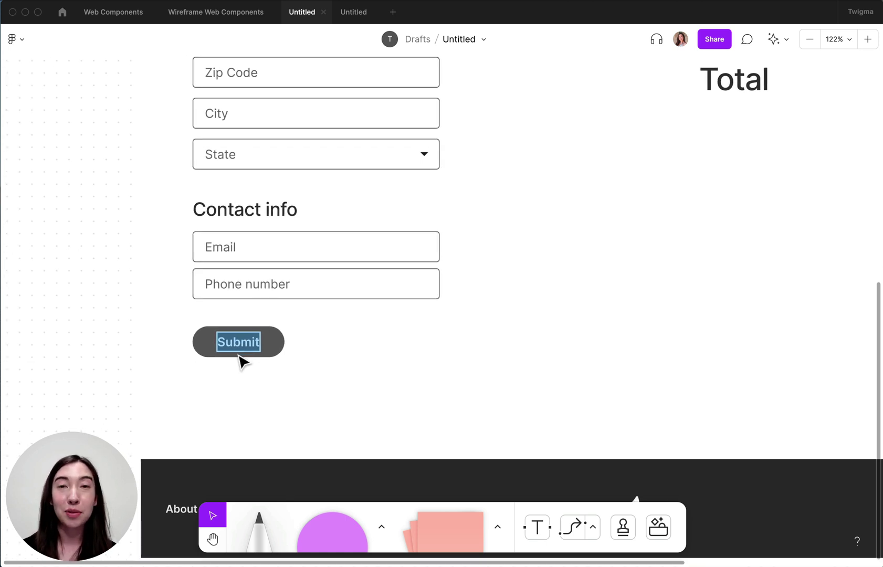
pyautogui.press('BackSpace')
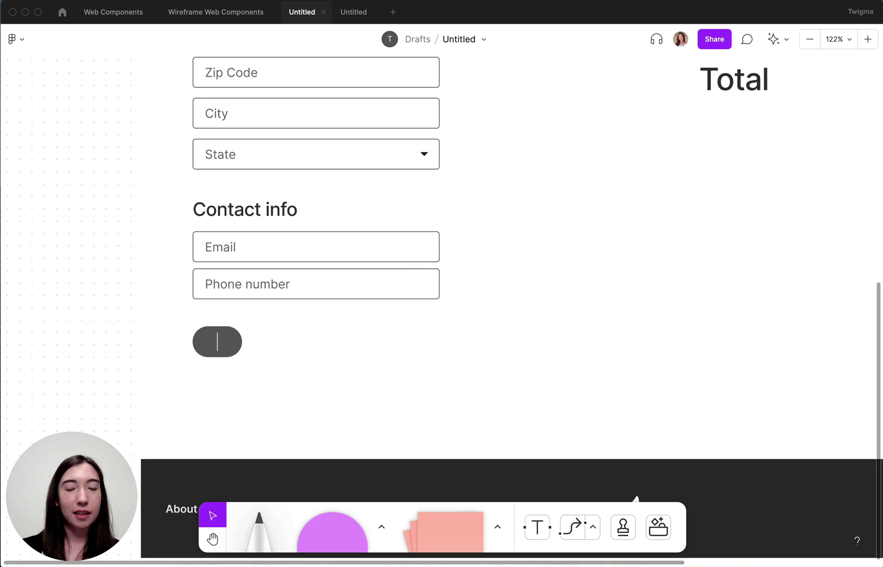
pyautogui.write('Su')
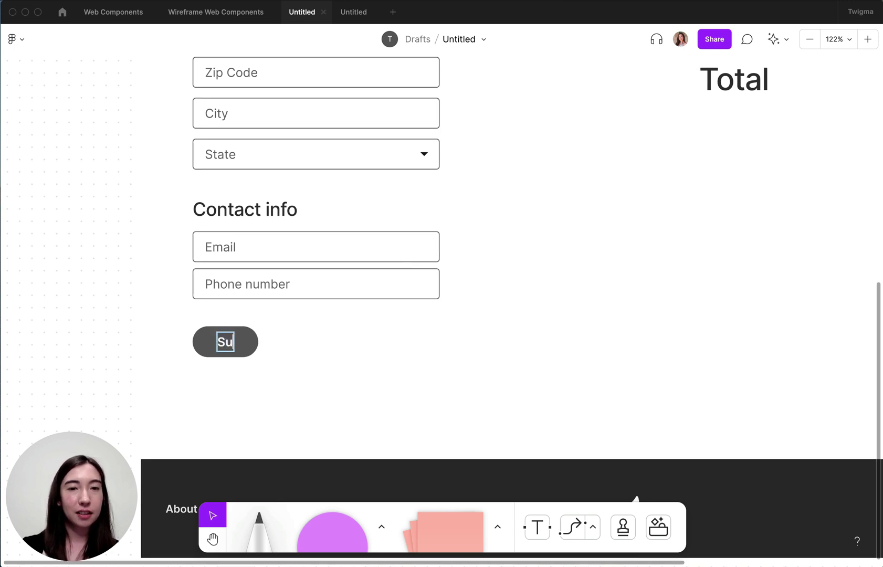
pyautogui.write('bmit')
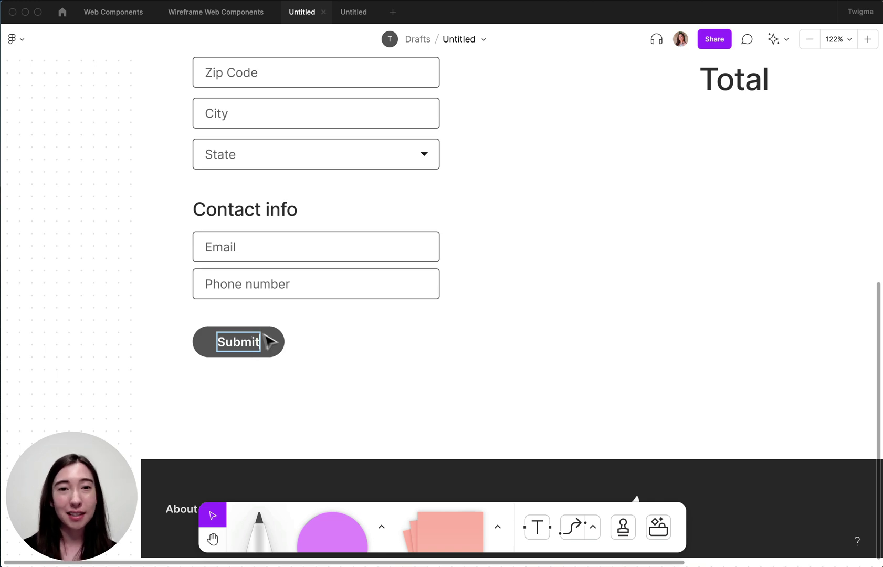
pyautogui.press('Escape')
pyautogui.scroll(-5, 97, 327)
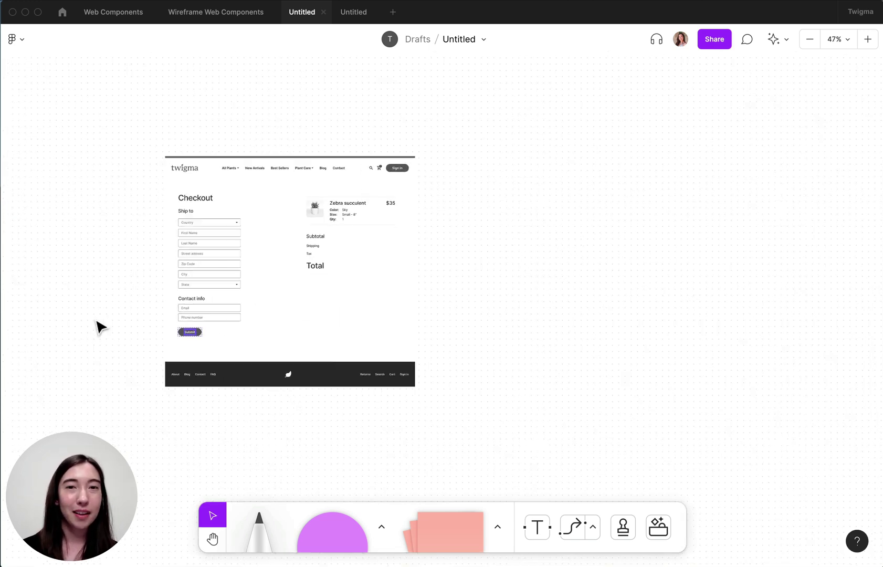
# Select the entire checkout frame and paste it into the second Untitled design file.
pyautogui.hotkey('shift', '1')
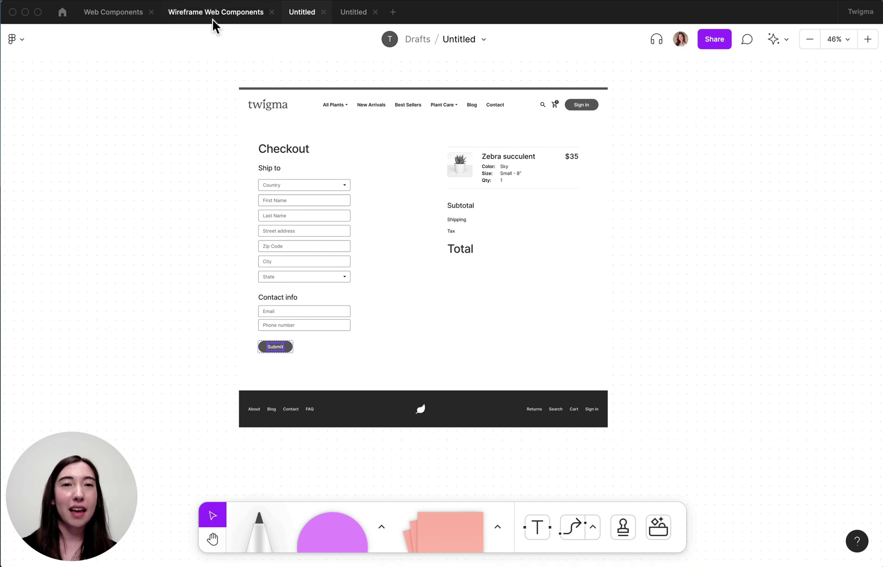
pyautogui.moveTo(207, 76); pyautogui.dragTo(643, 464)
pyautogui.click(357, 17)
pyautogui.hotkey('ctrl', 'v')
pyautogui.scroll(-3, 444, 231)
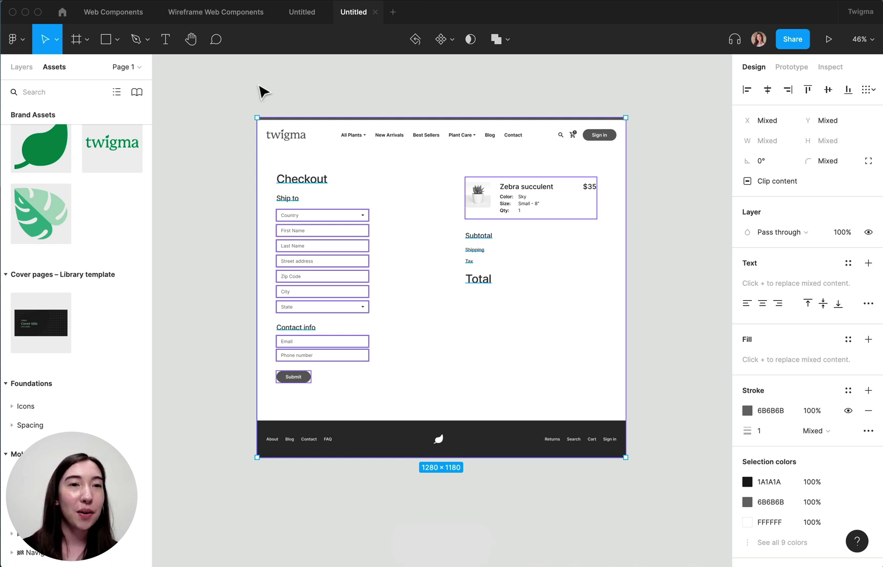
# Swap the Wireframe Web Components library for Web Components, restoring the green high-fidelity styling.
pyautogui.click(136, 92)
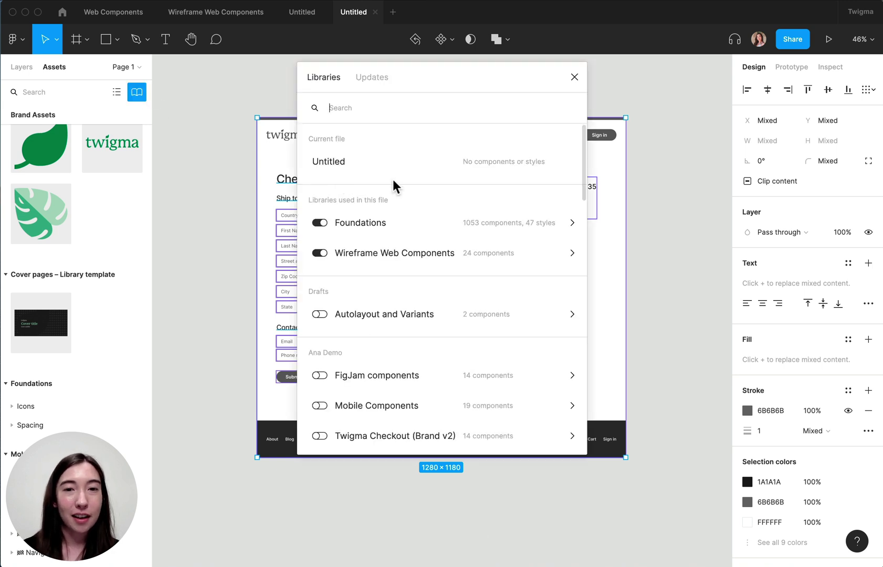
pyautogui.click(559, 255)
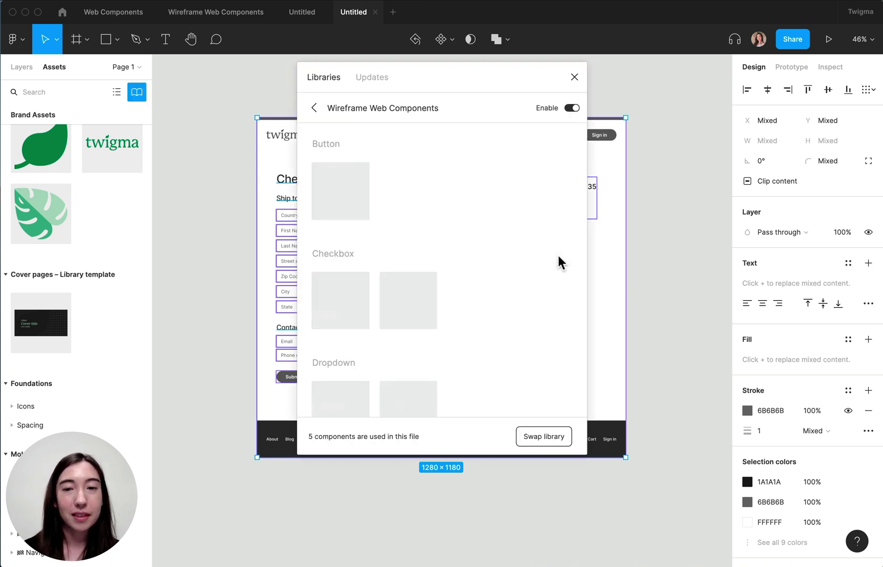
pyautogui.click(559, 436)
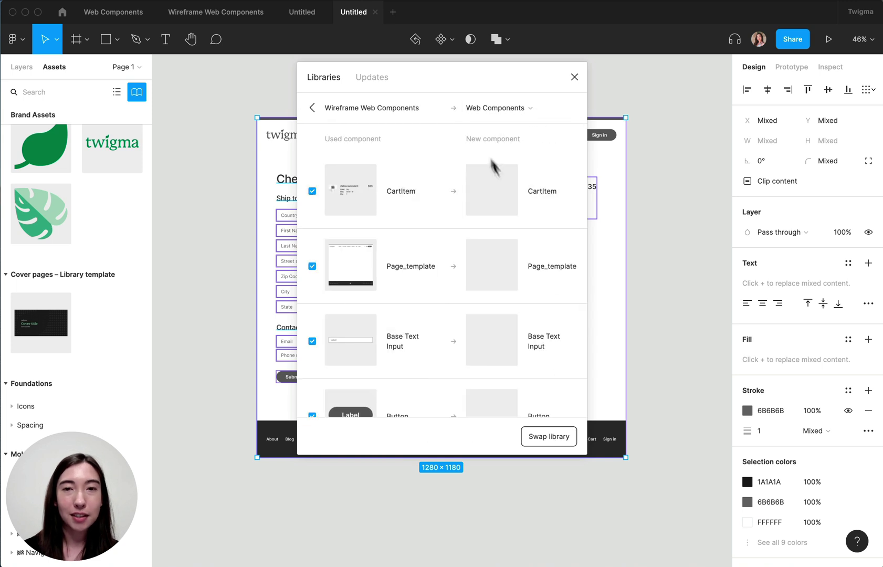
pyautogui.click(528, 107)
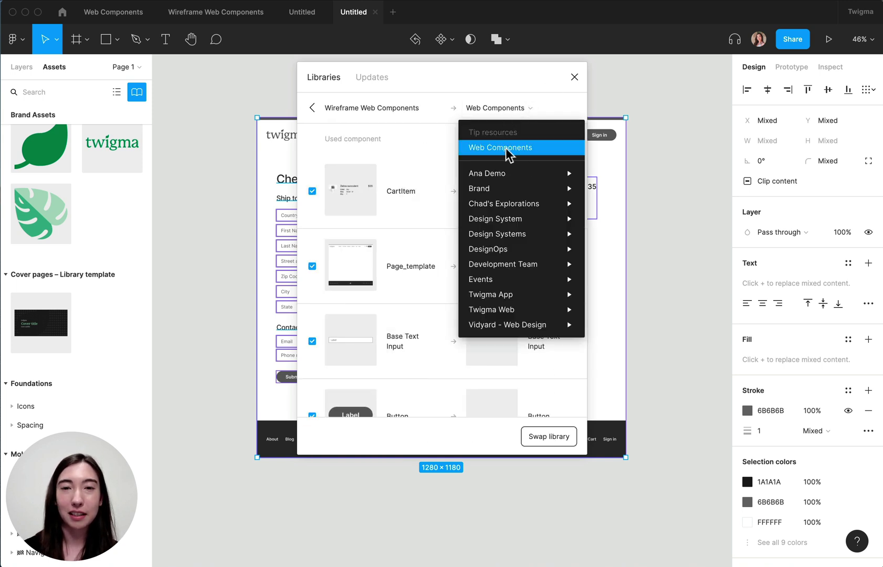
pyautogui.click(505, 147)
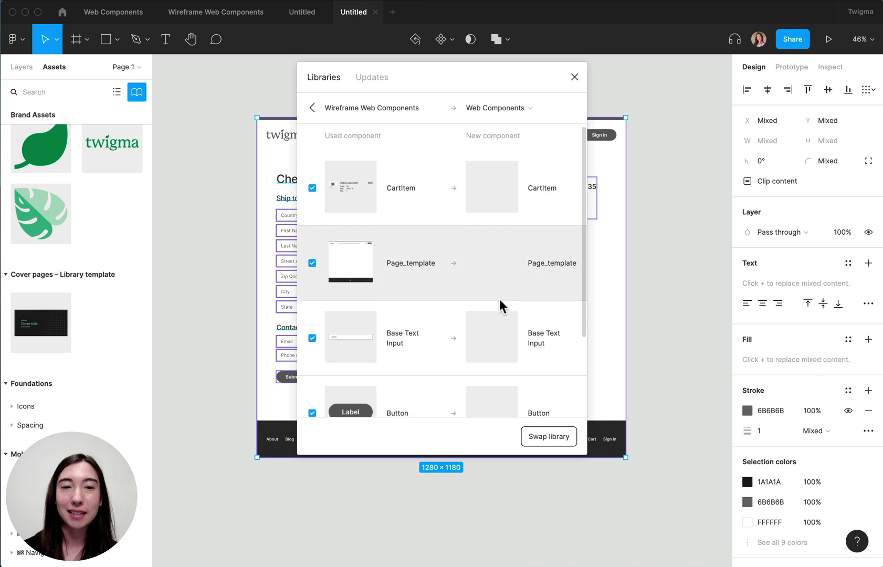
pyautogui.scroll(-3, 501, 306)
pyautogui.click(541, 438)
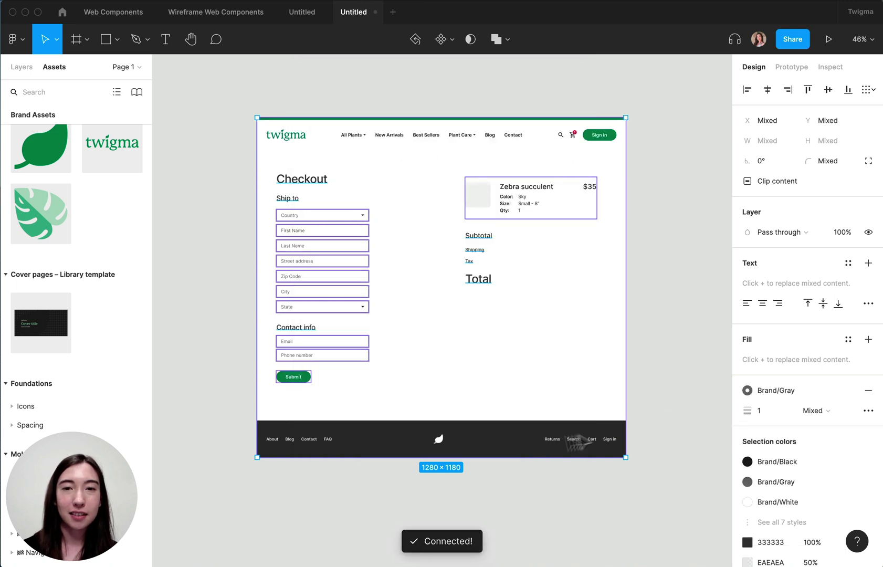
pyautogui.click(679, 389)
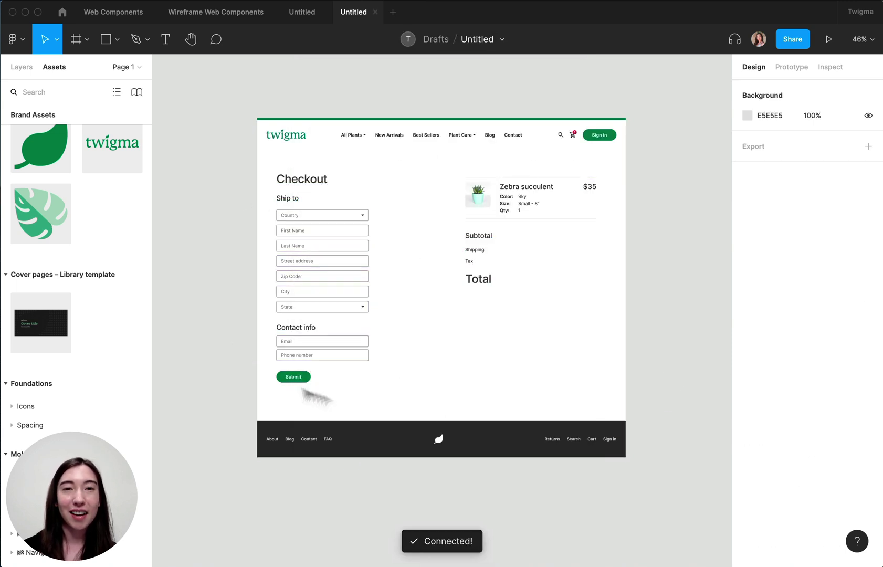